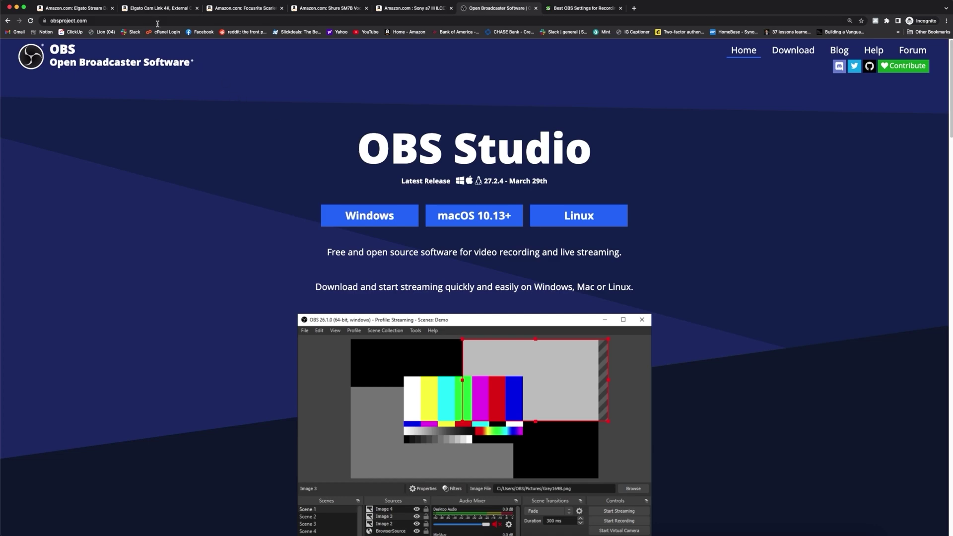
- Review the Amazon product pages for the Elgato Cam Link 4K, Sony a7 III camera and Focusrite Scarlett 2i2 audio interface
click(161, 8)
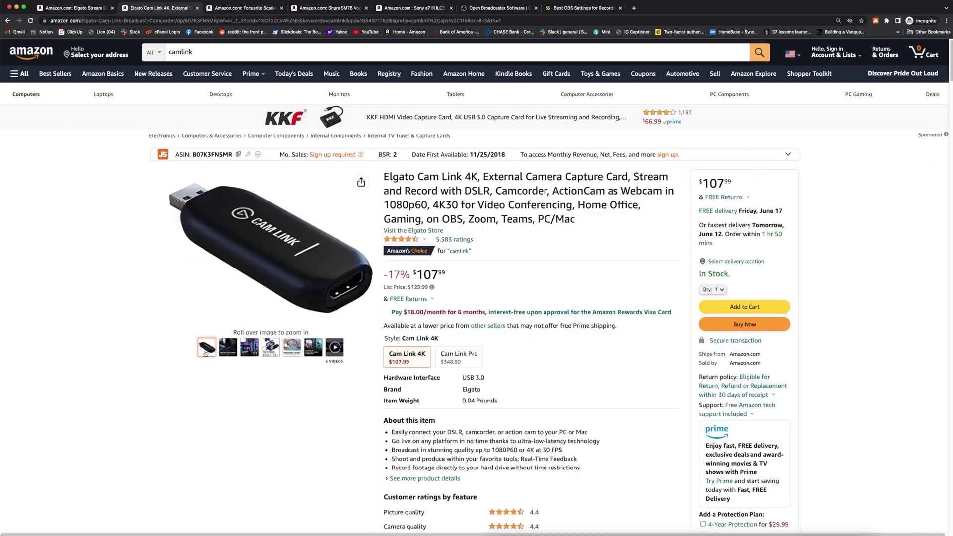
click(412, 9)
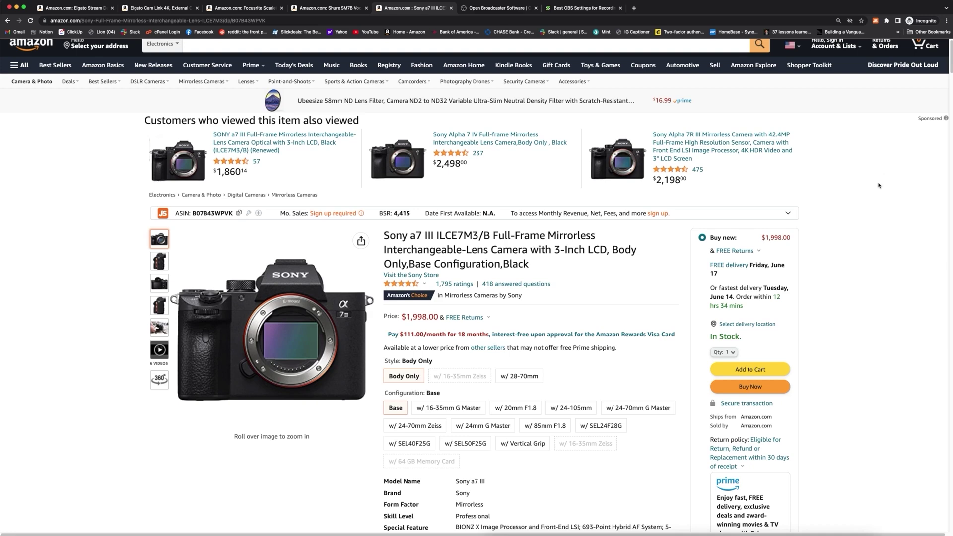
key(ctrl+shift+Tab)
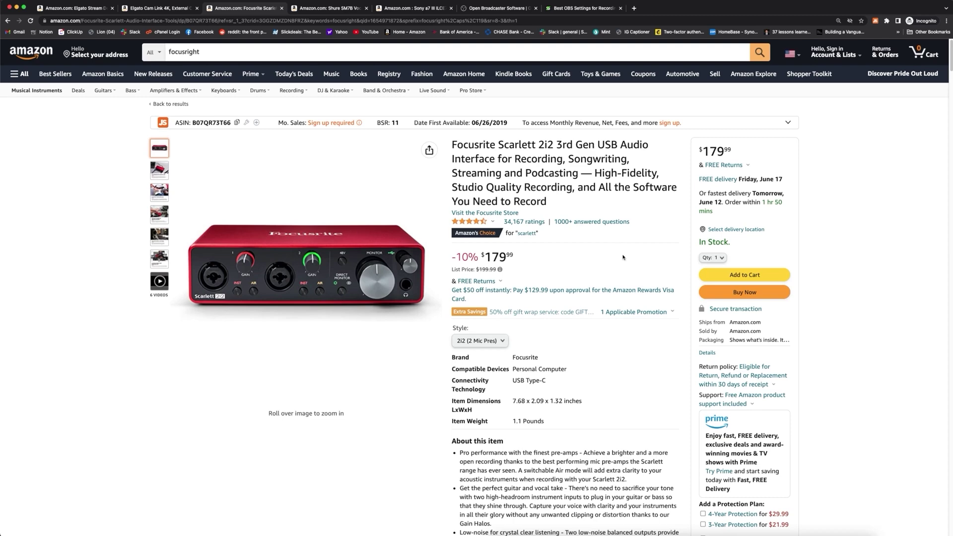
mouse_move(298, 290)
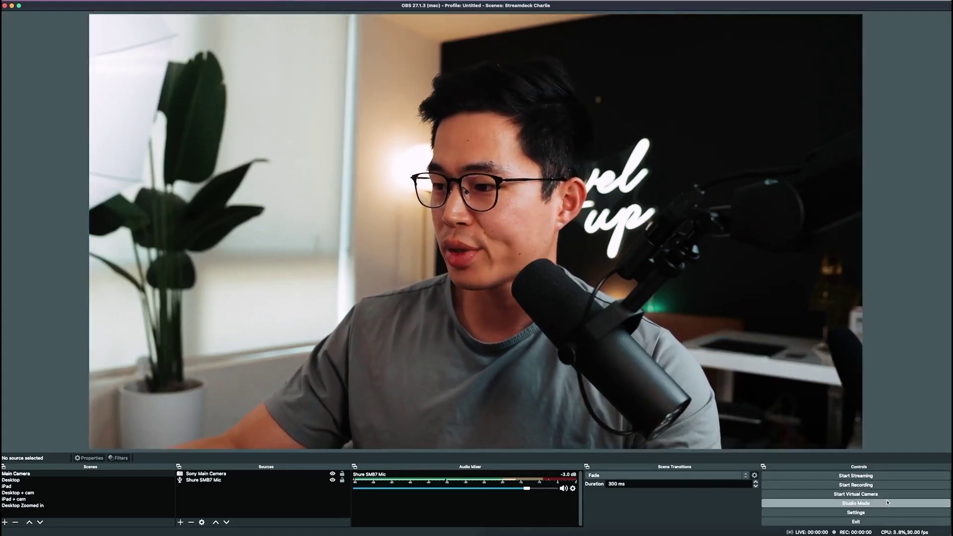
- Switch to OBS, open its output settings and set the output mode to Advanced
click(856, 513)
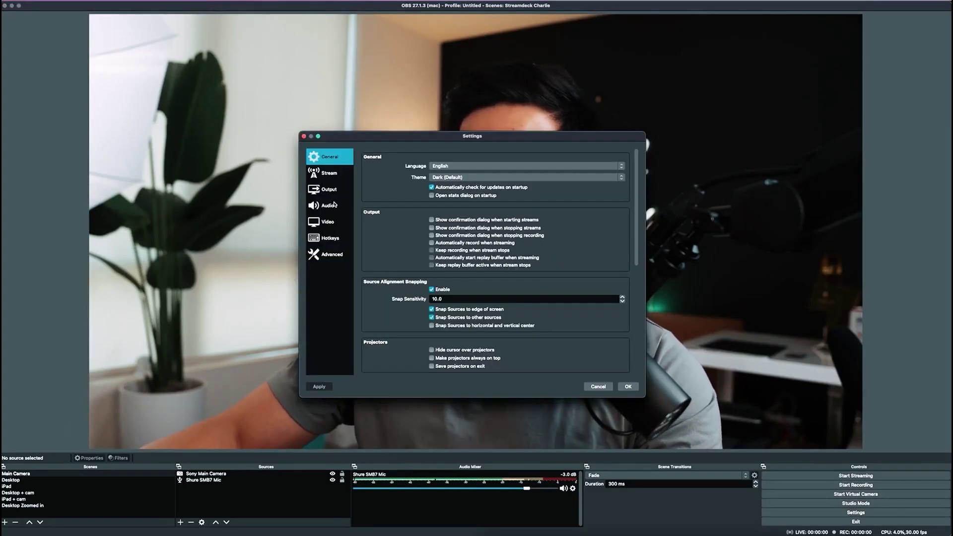
click(328, 191)
click(477, 157)
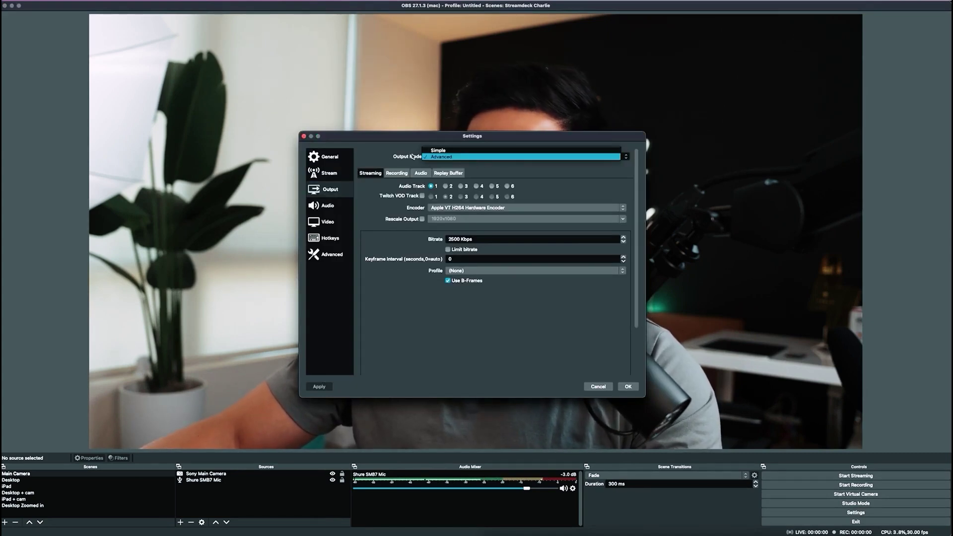
click(451, 150)
click(452, 158)
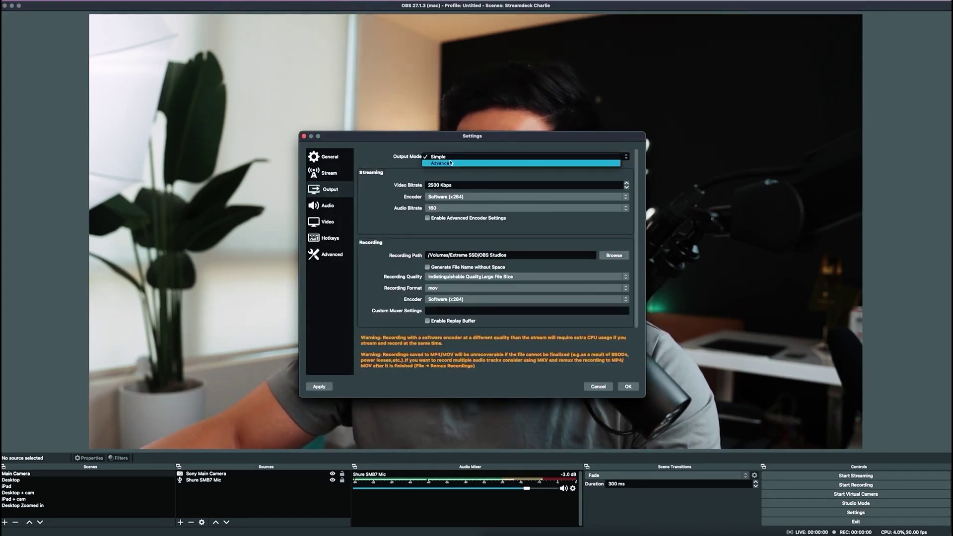
click(451, 167)
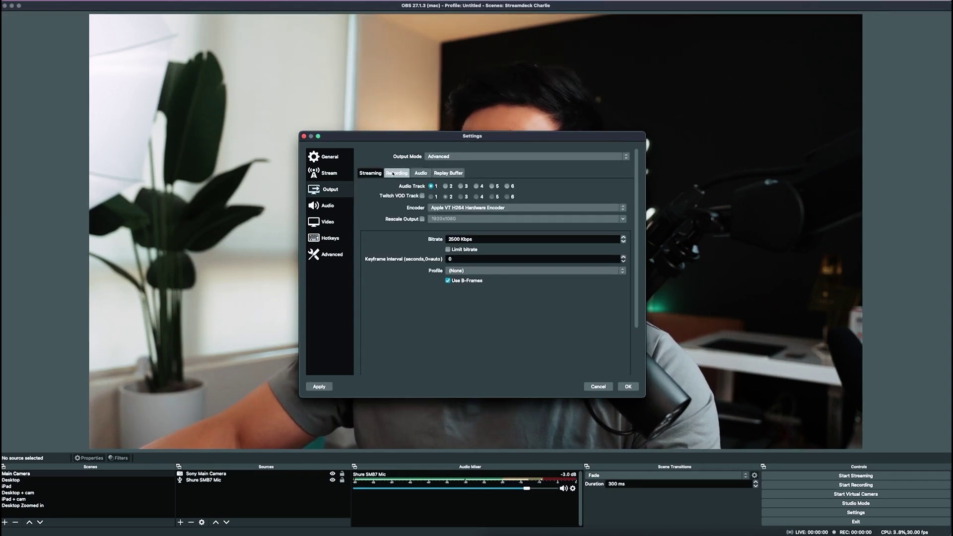
- Show the recording output settings and choose Standard as the recording type
click(397, 174)
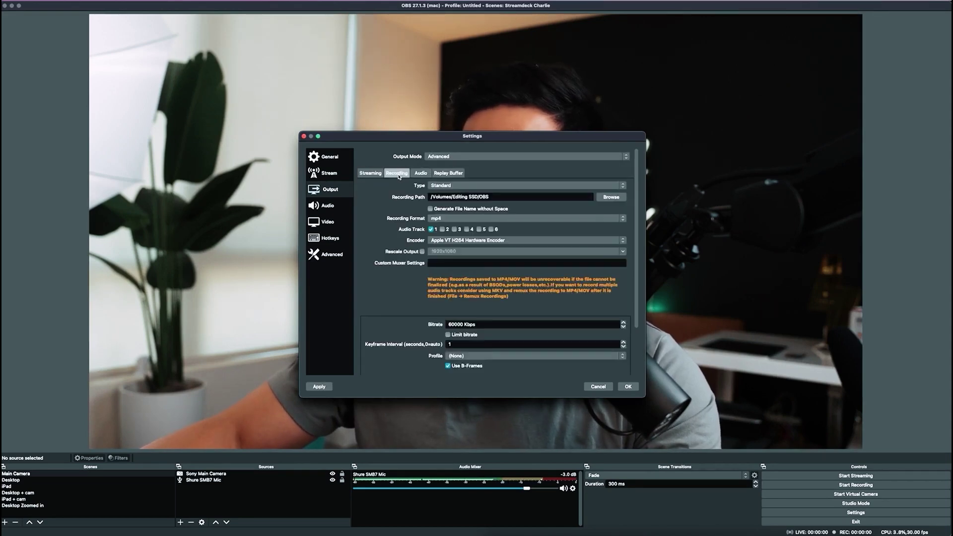
click(373, 175)
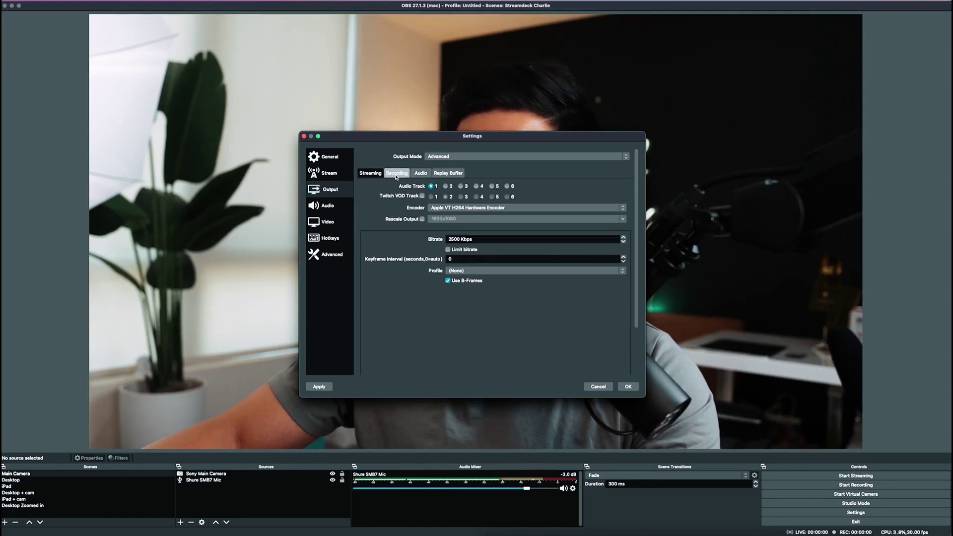
click(397, 174)
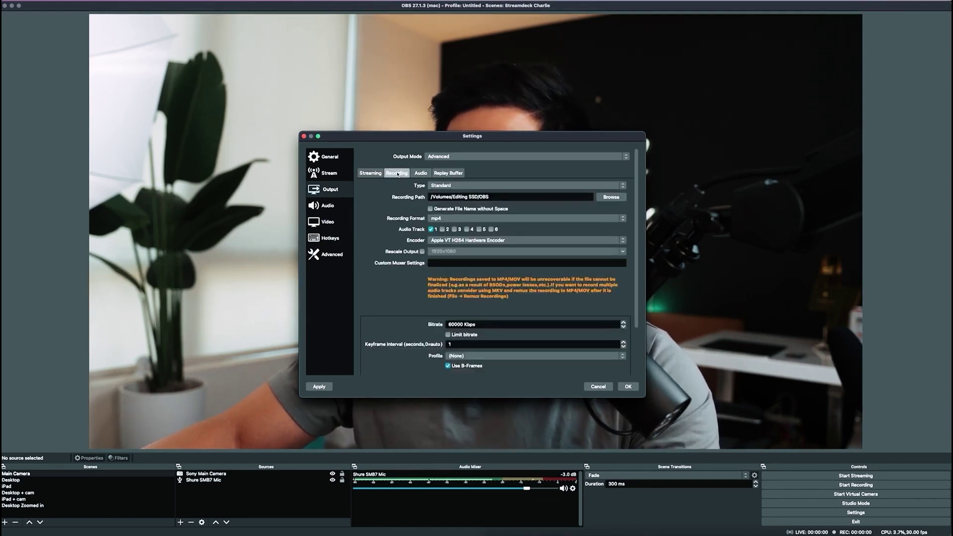
click(496, 186)
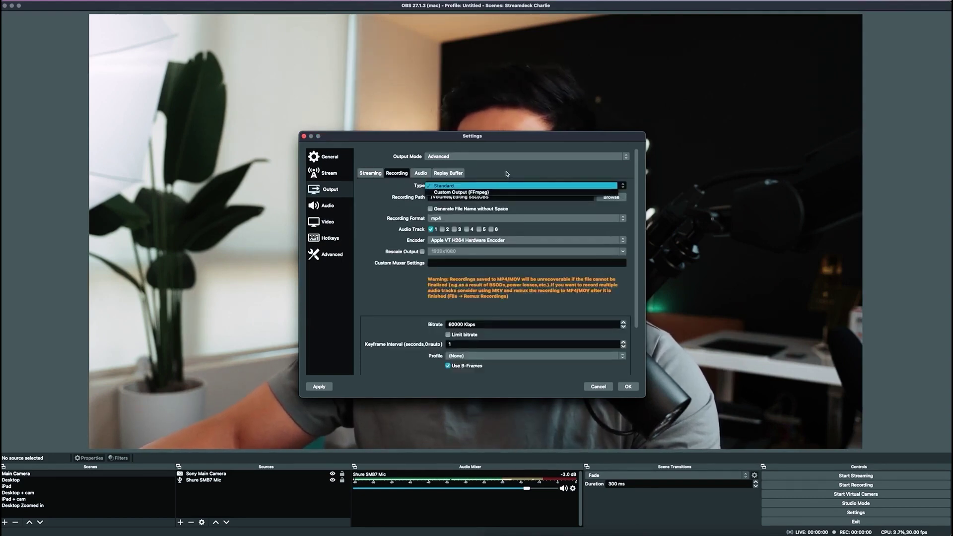
click(501, 185)
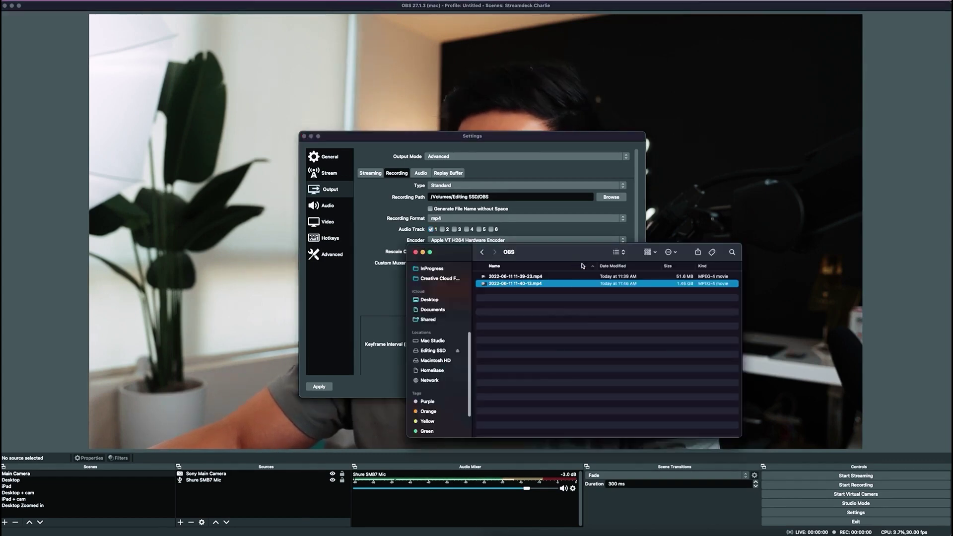
- Move the recordings folder window aside and choose mp4 as the recording format in the output settings
drag(573, 255, 706, 222)
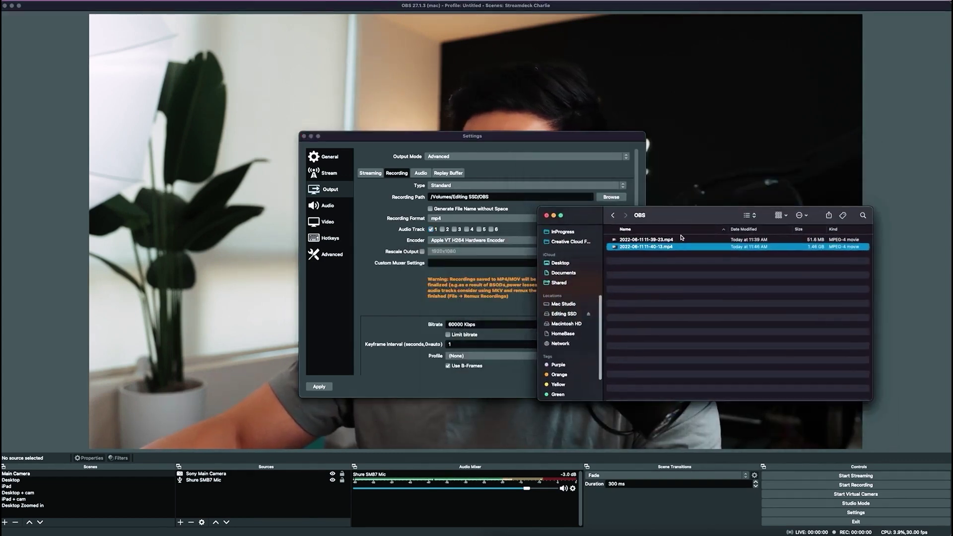
click(447, 221)
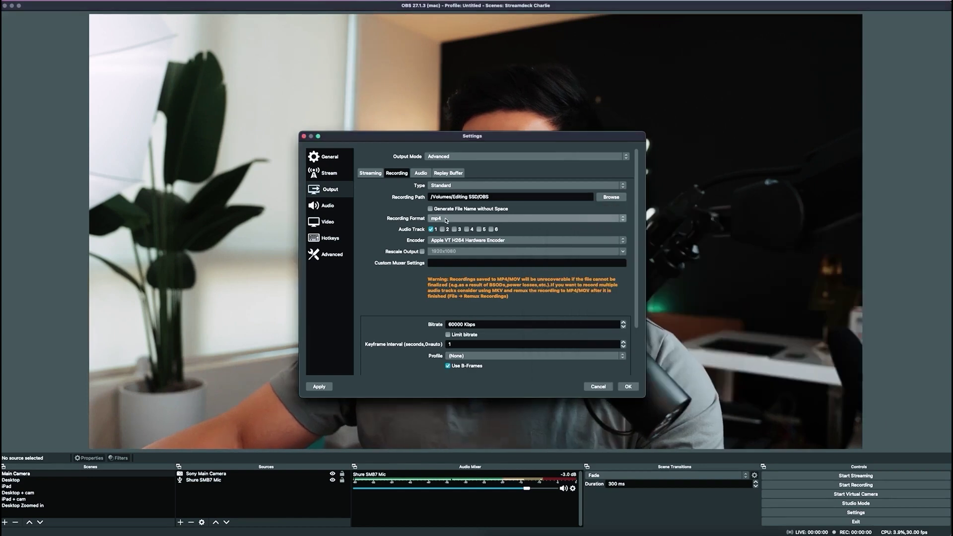
click(446, 221)
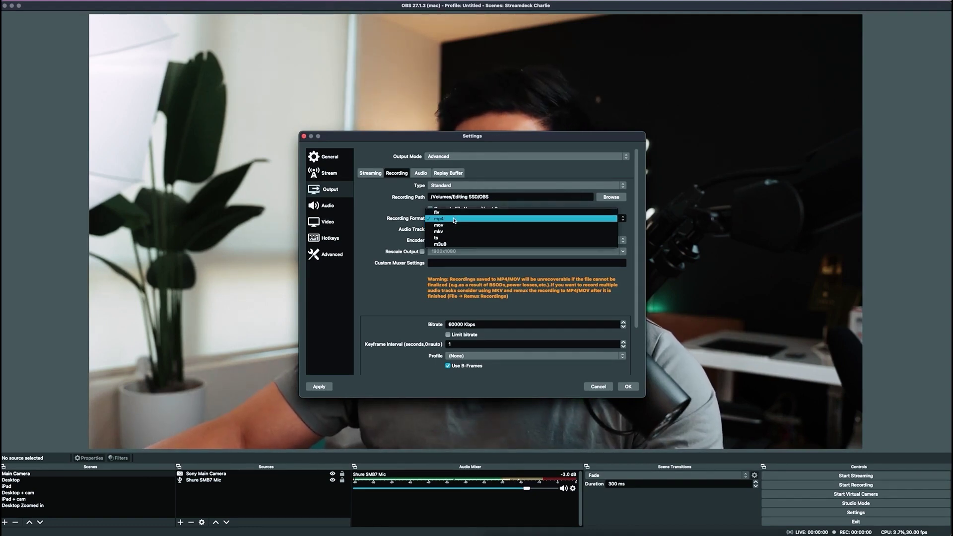
click(455, 219)
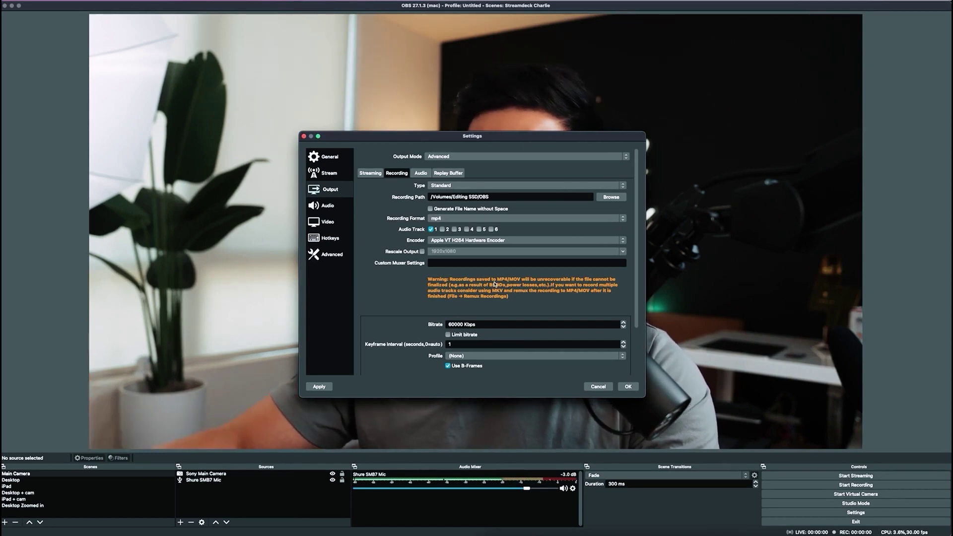
click(468, 219)
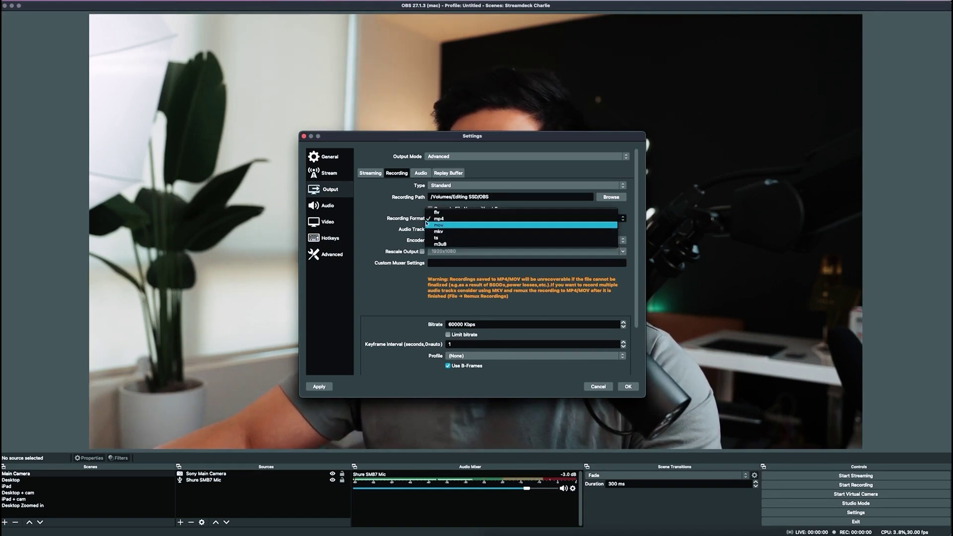
click(426, 244)
- Examine the recording encoder choices, bitrate, keyframe interval, profile and B-frames settings
click(457, 241)
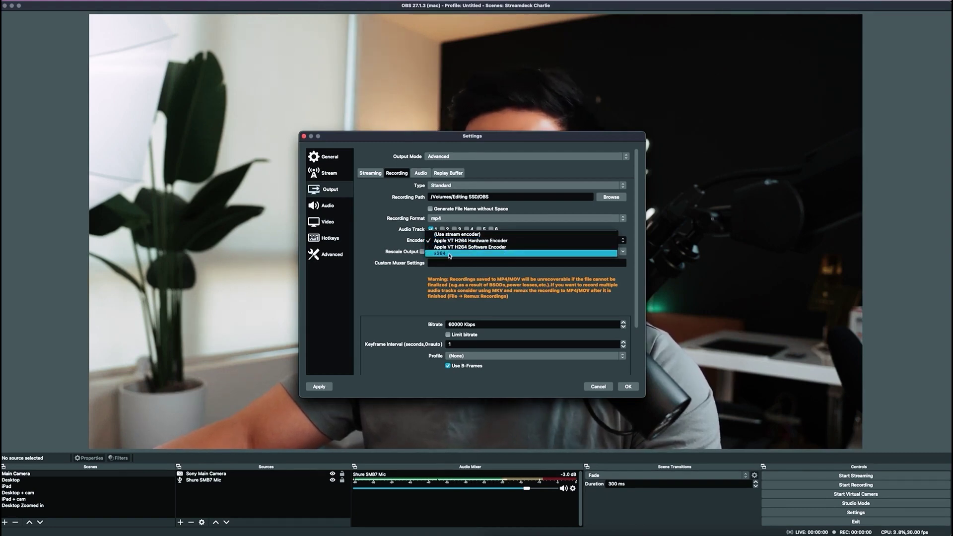
key(Escape)
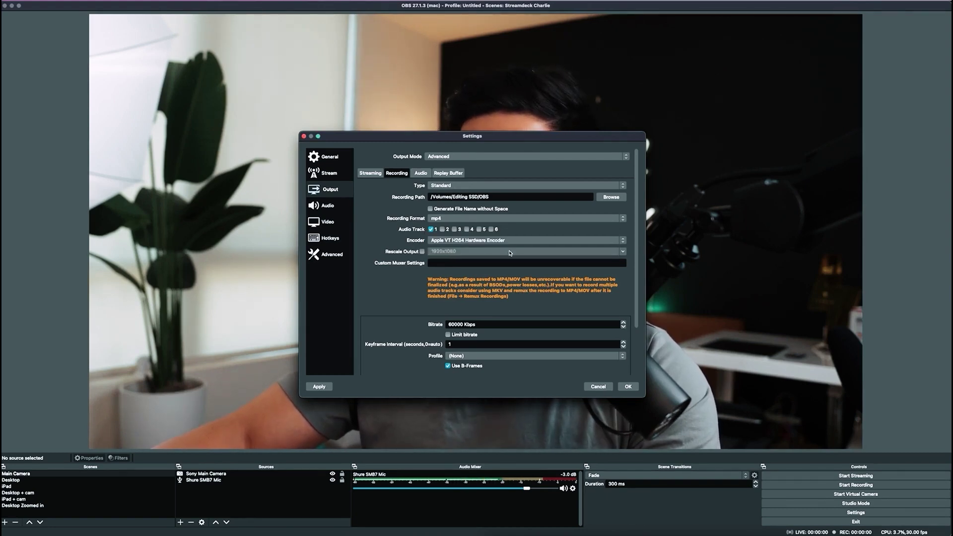
scroll(510, 254, down, 2)
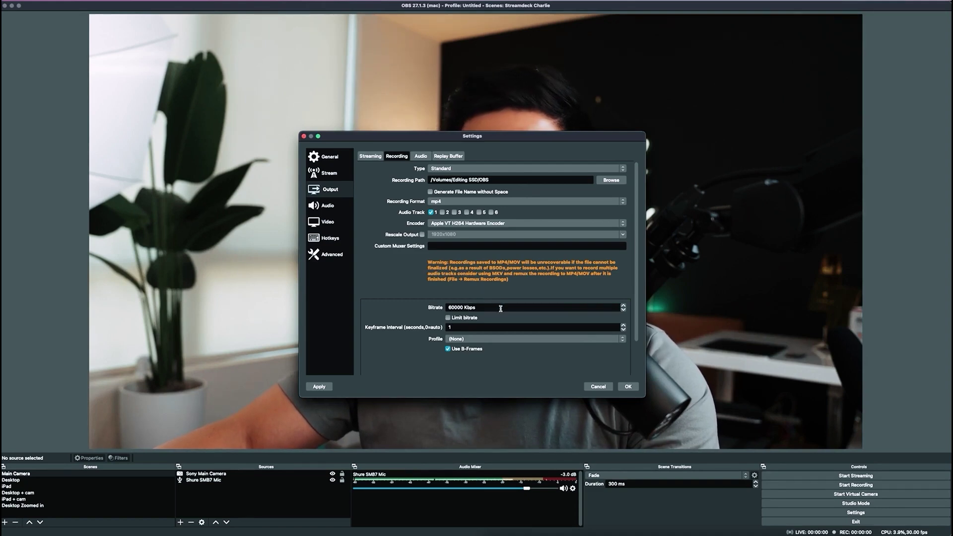
scroll(525, 298, up, 1)
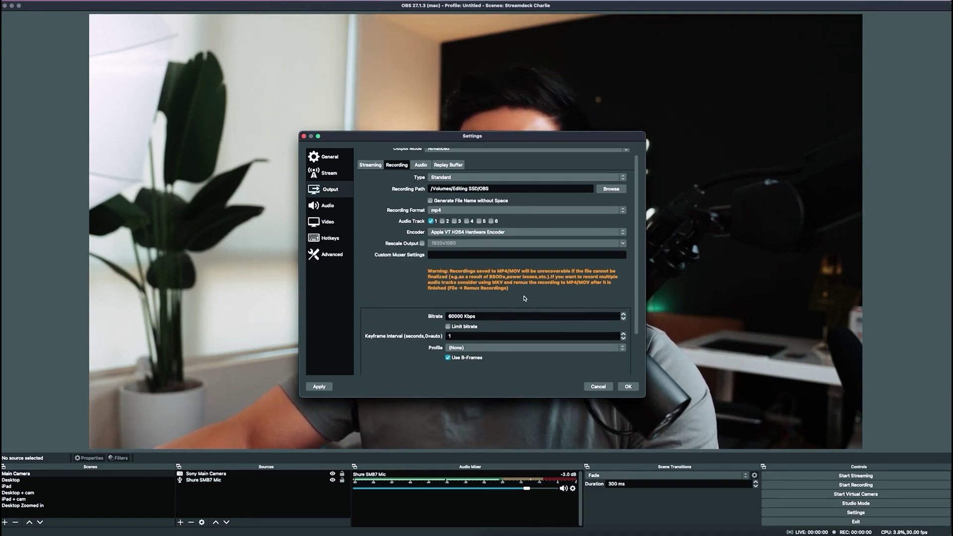
scroll(525, 299, down, 4)
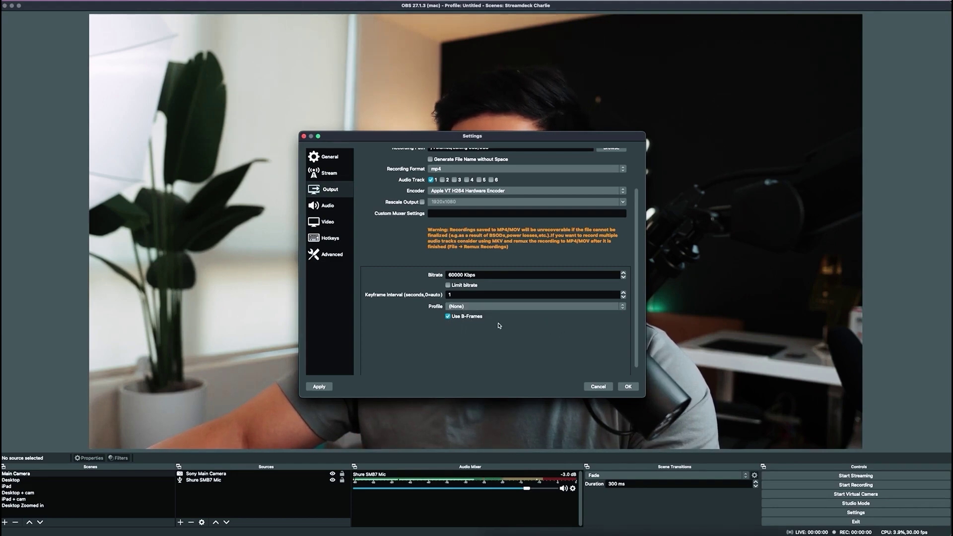
scroll(448, 327, up, 5)
- Check the audio track bitrates and apply the recording output settings
click(422, 174)
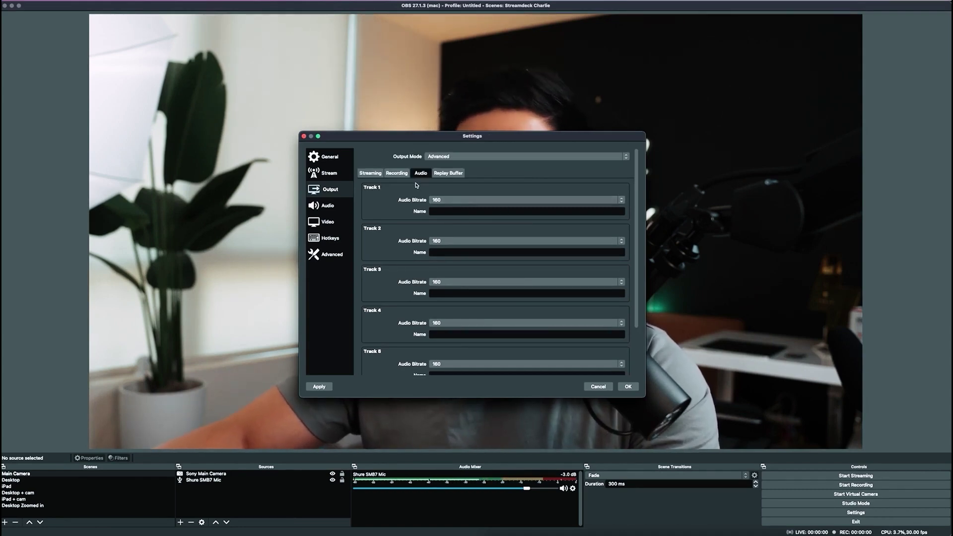
click(397, 173)
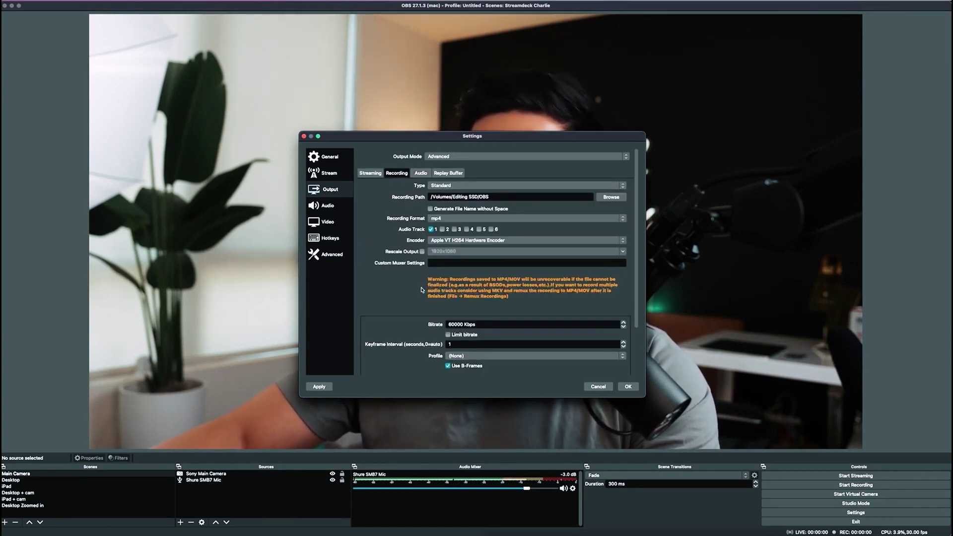
click(320, 387)
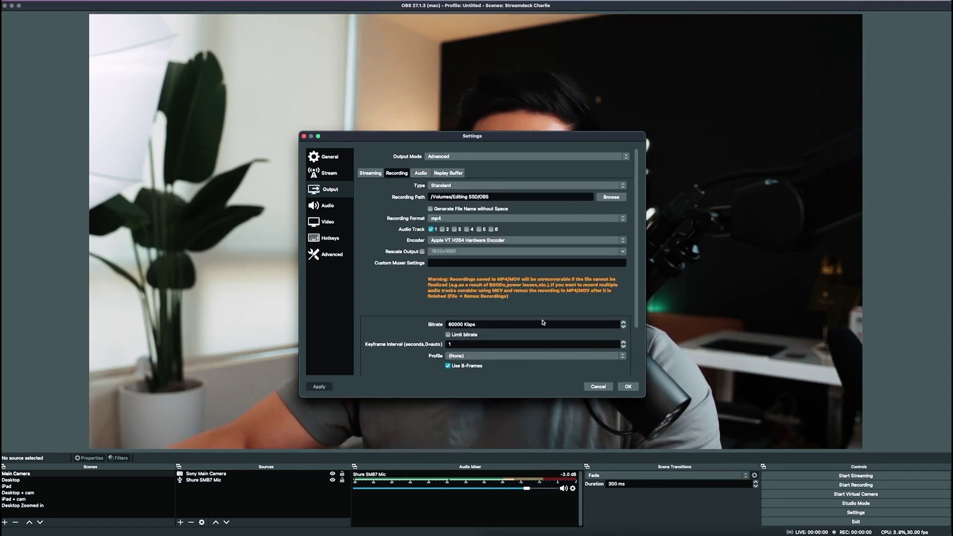
- Review the general audio settings and the video resolution, downscale filter and frame rate, and close the settings
click(326, 222)
click(329, 206)
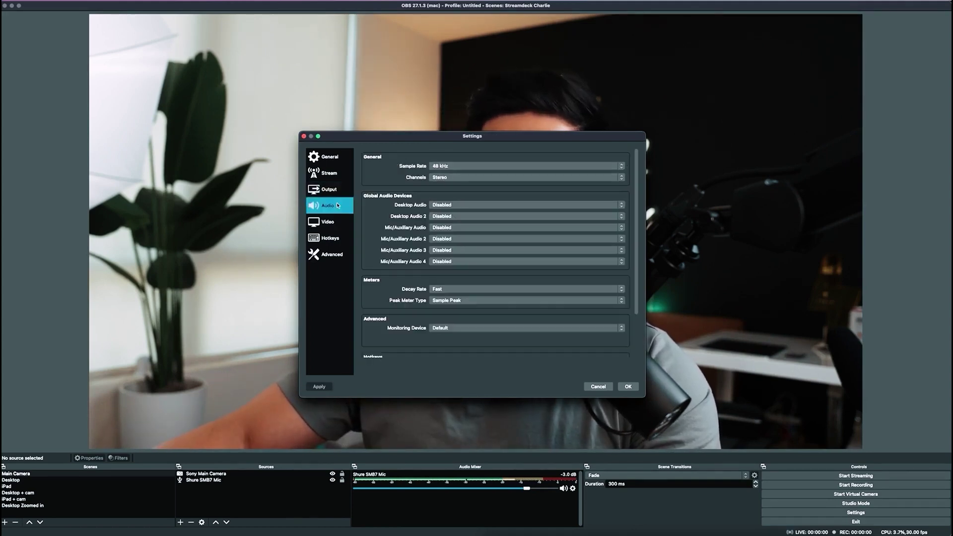
click(336, 221)
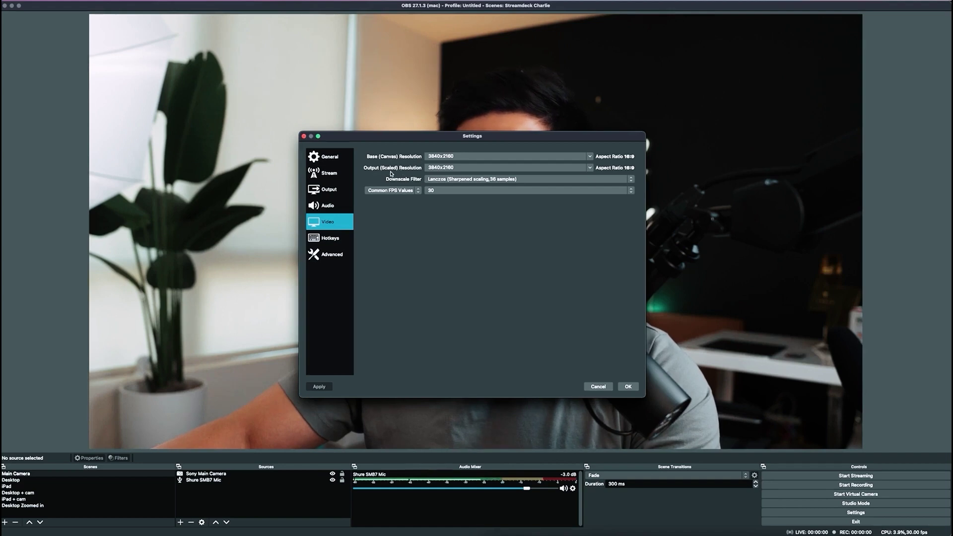
click(473, 180)
click(494, 246)
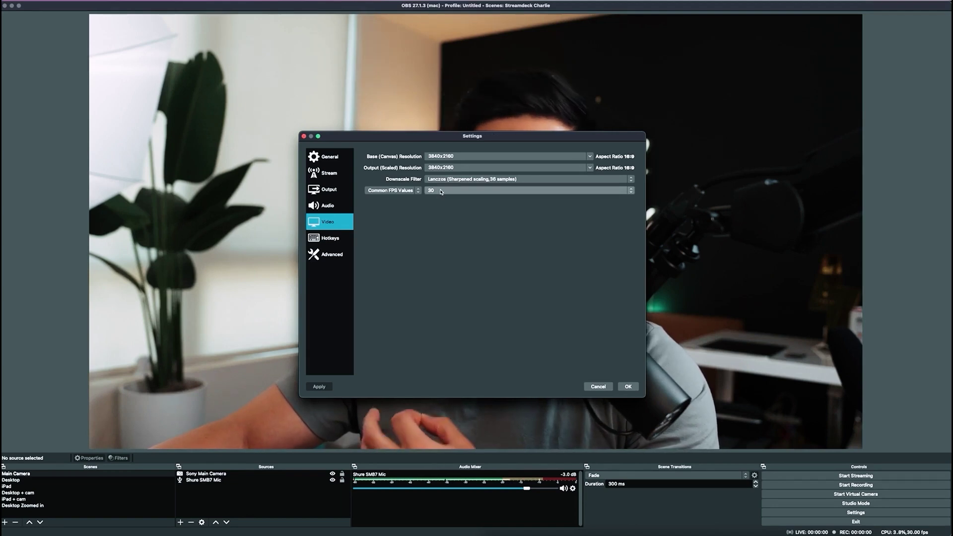
click(328, 206)
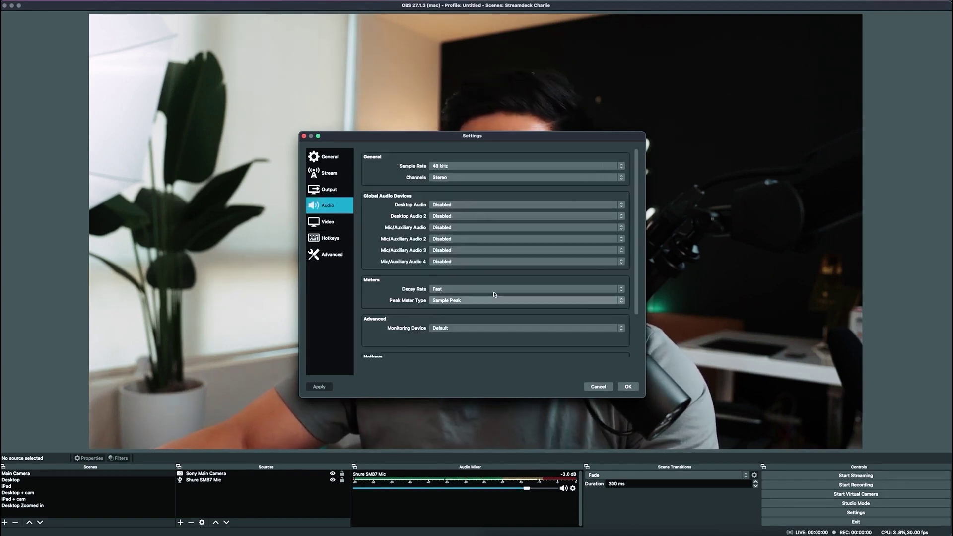
scroll(406, 269, up, 1)
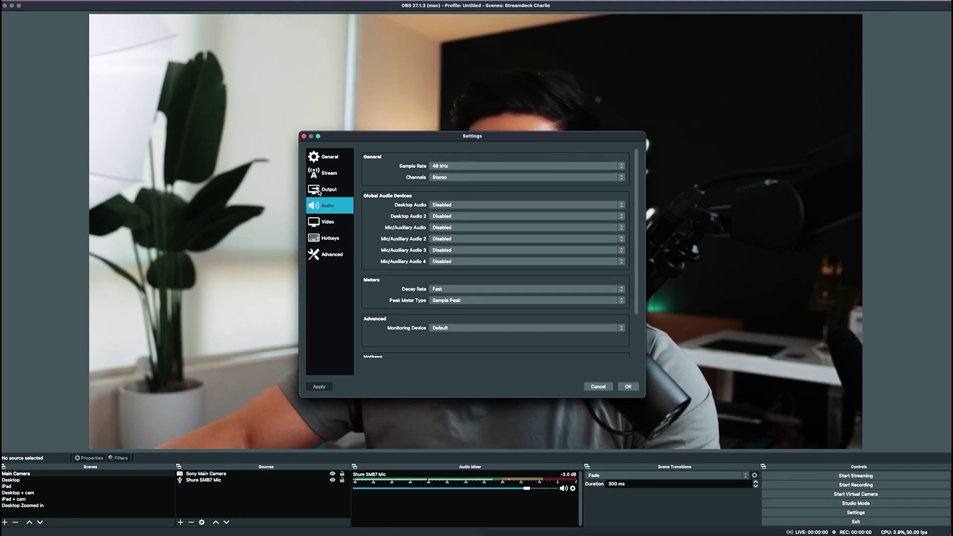
click(628, 387)
- Inspect the device and preset properties of the Sony Main Camera source in the Main Camera scene
click(4, 475)
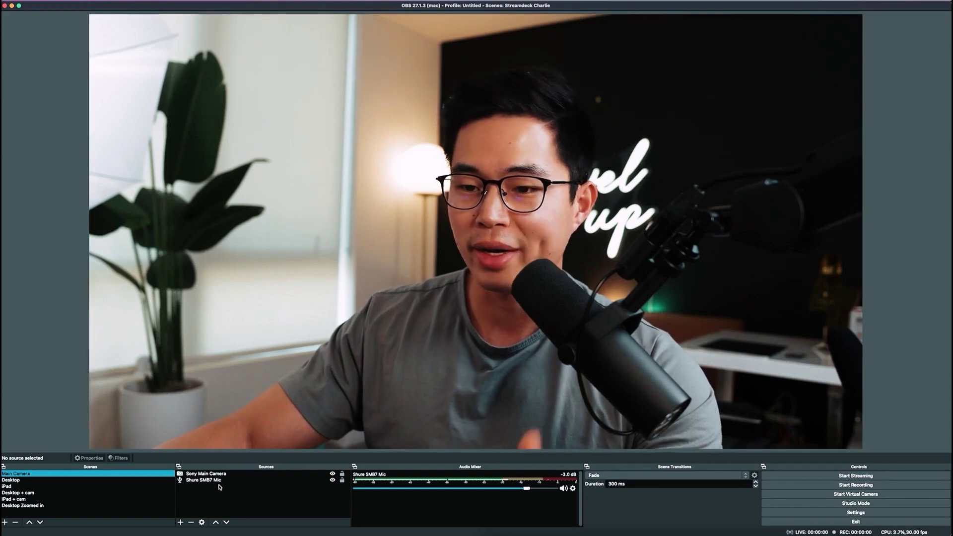
click(206, 474)
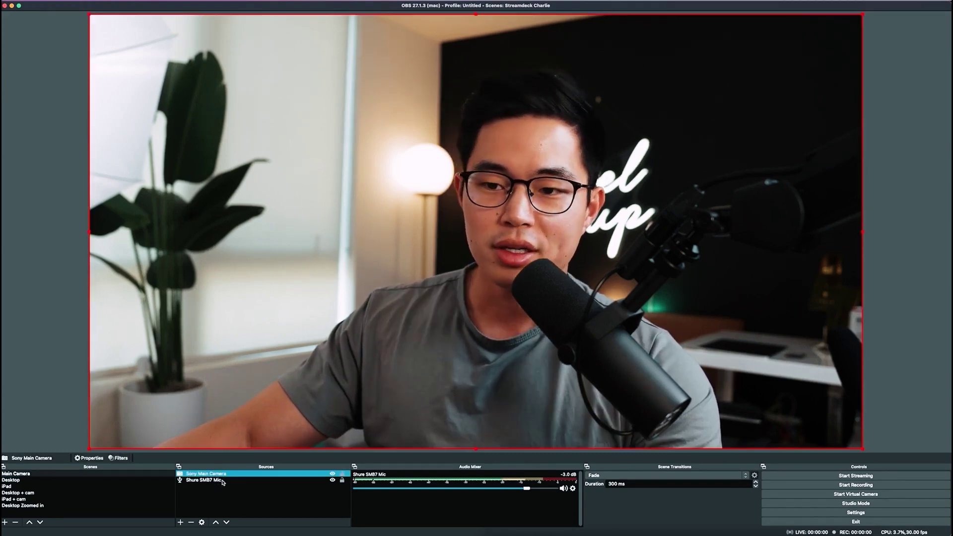
click(92, 458)
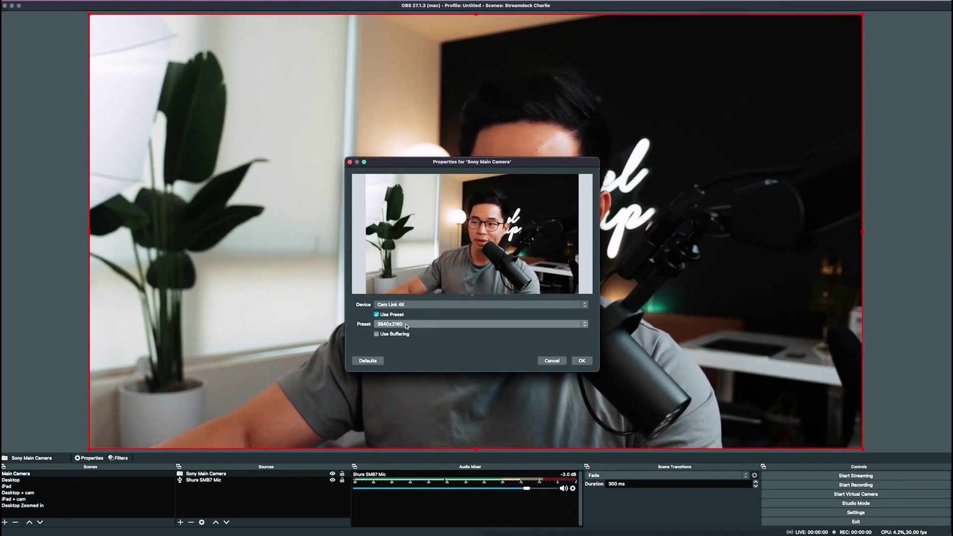
click(583, 361)
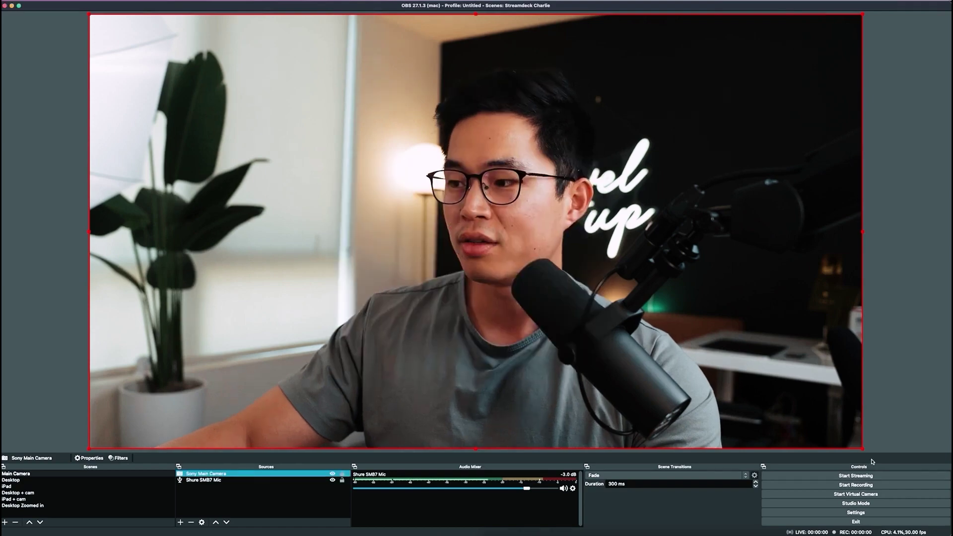
- Try scaling the Sony Main Camera source down to about a third of the canvas width in the canvas's upper-left corner
drag(863, 449, 325, 147)
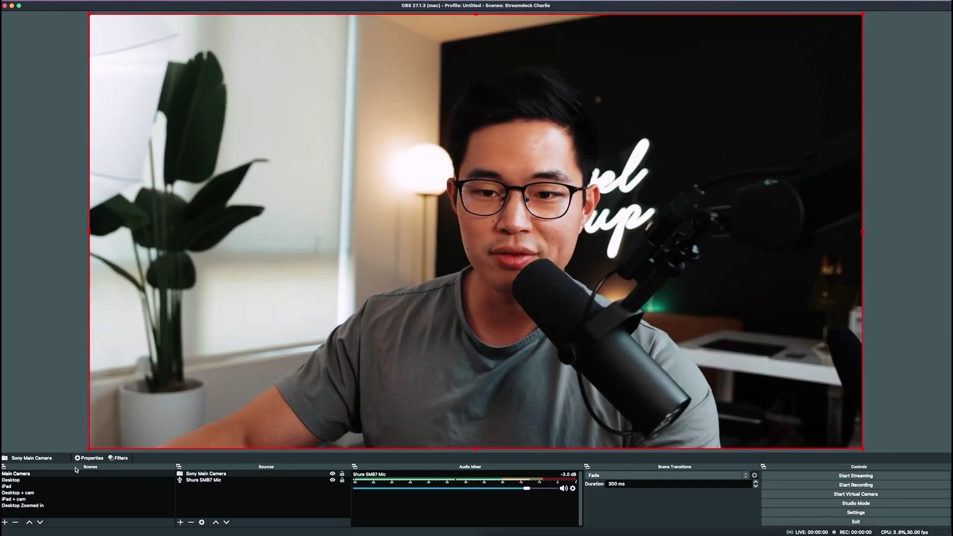
- Look at the Circle Camera source in the Desktop + cam scene and return to the Main Camera scene
click(18, 493)
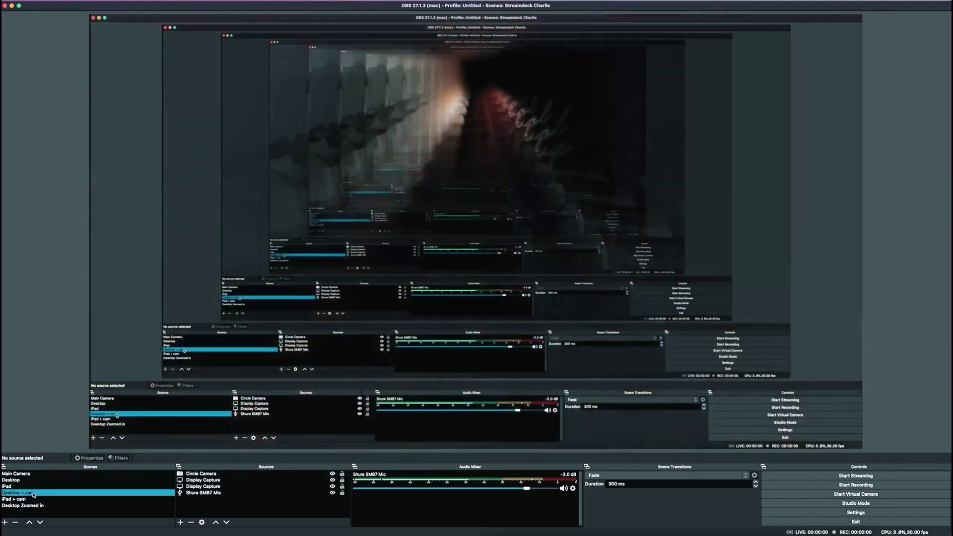
click(217, 475)
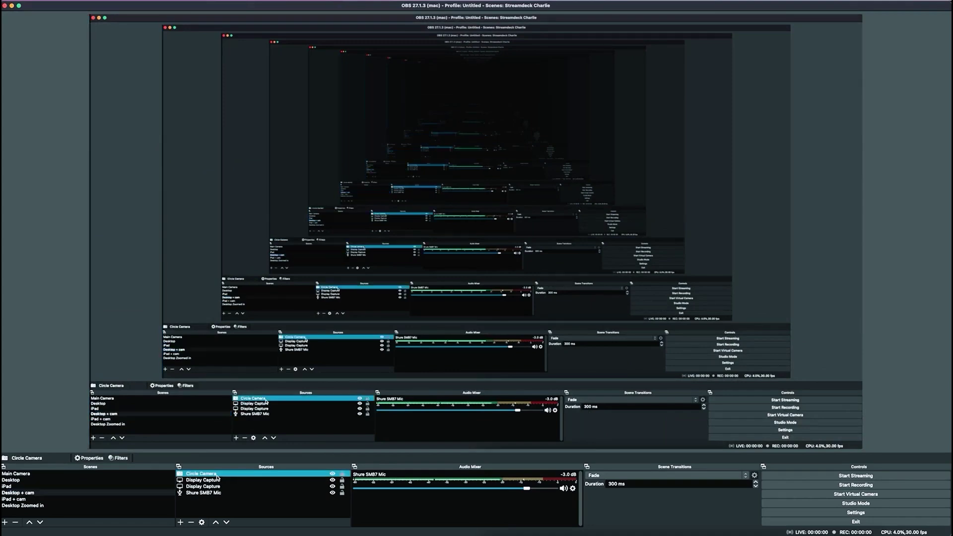
click(80, 493)
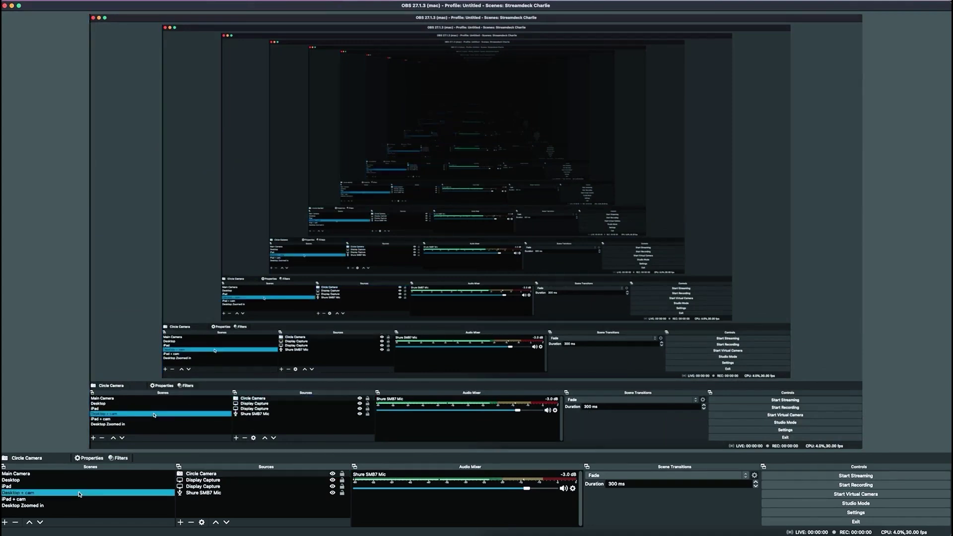
click(25, 474)
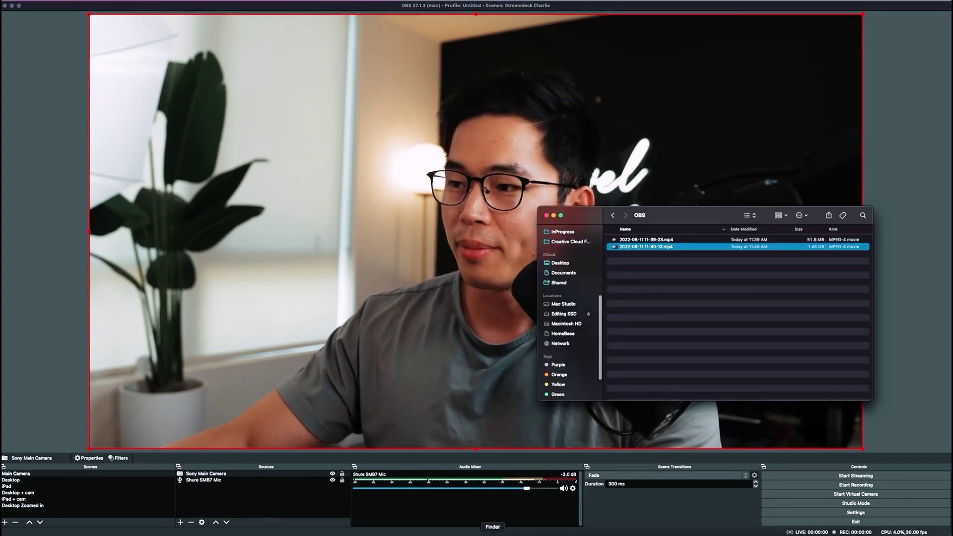
click(710, 294)
click(682, 246)
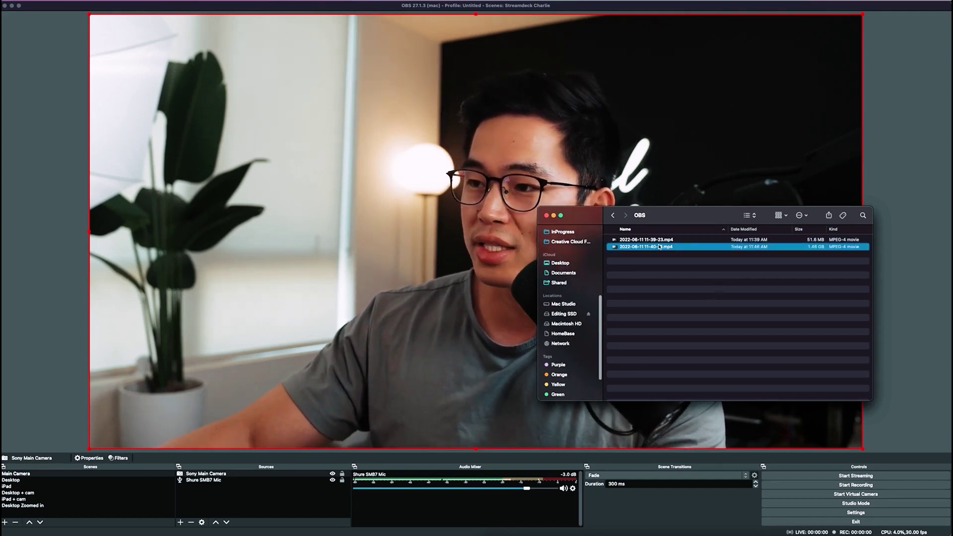
key(space)
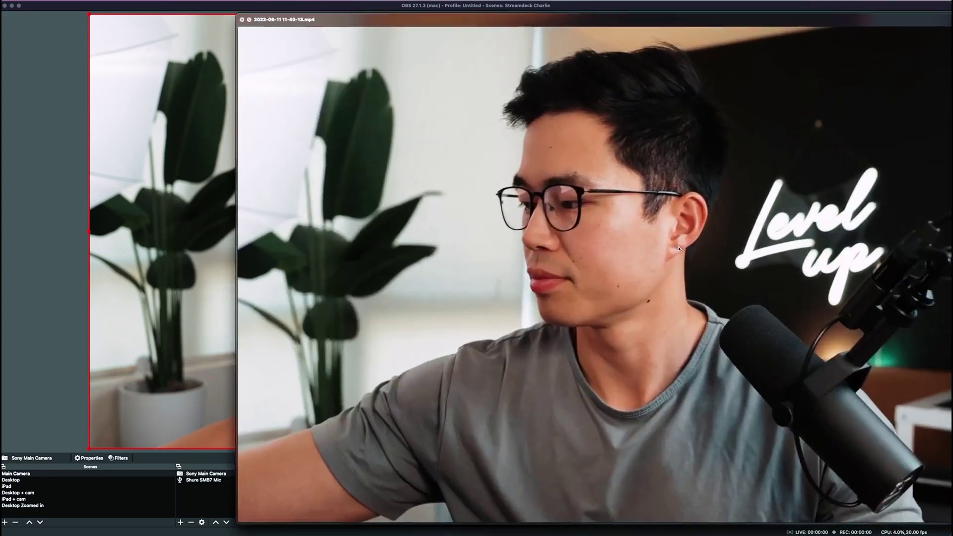